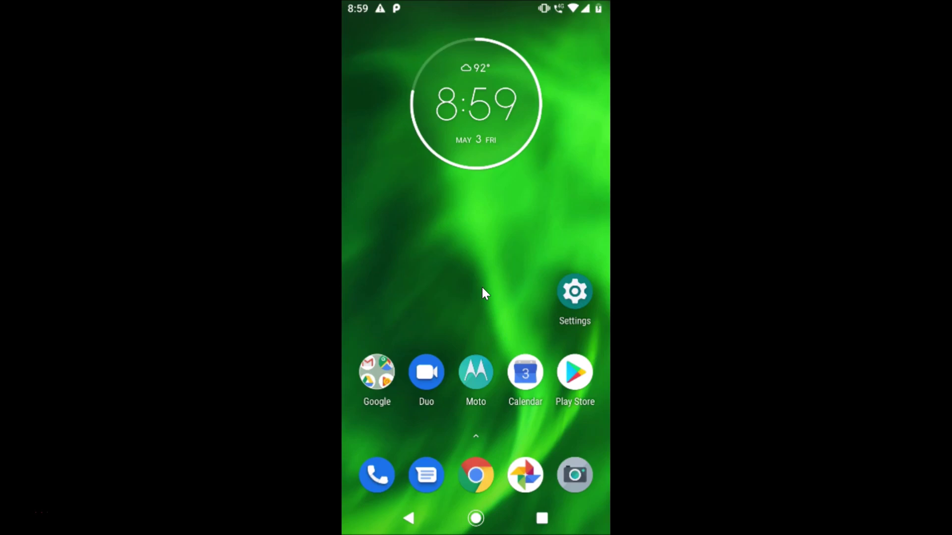
- Search the Play Store for 'imo' and install the imo free video calls and chat app
click(572, 355)
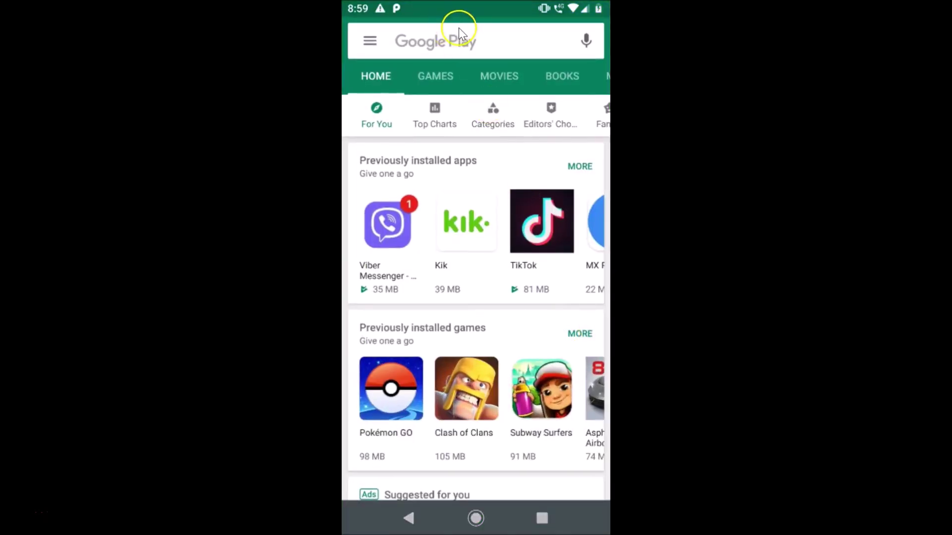
click(461, 40)
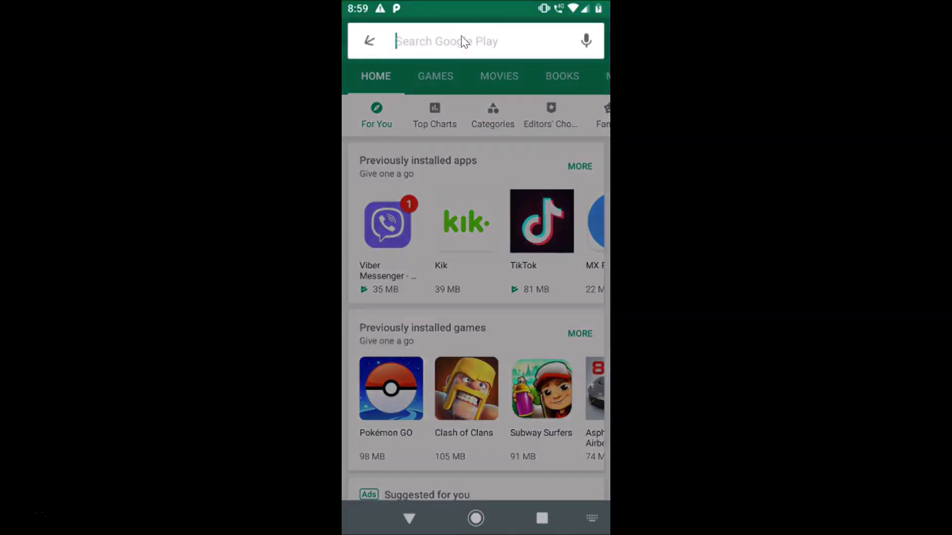
text(imo)
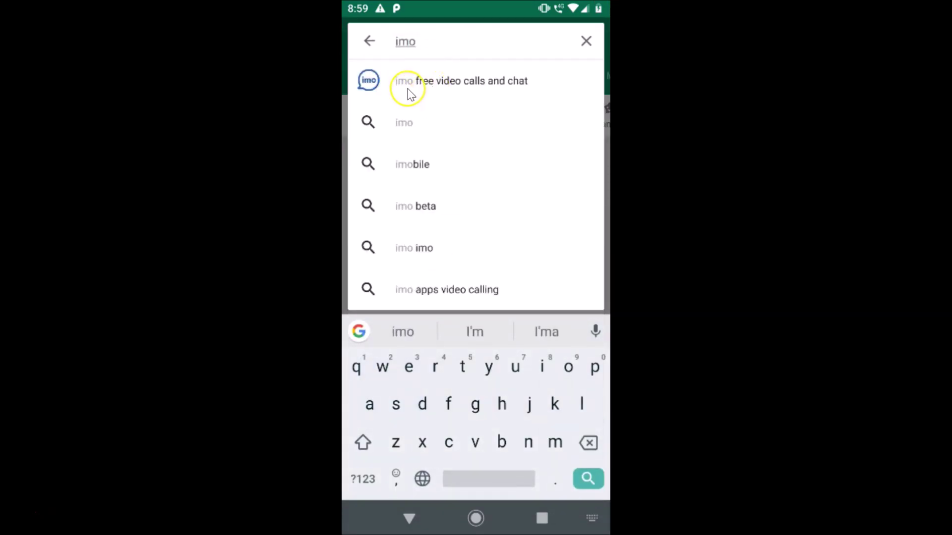
click(477, 84)
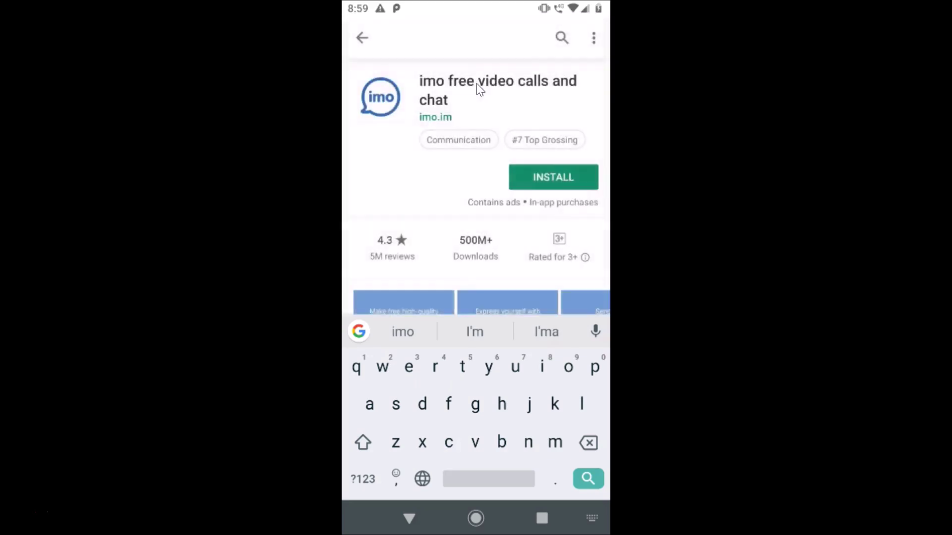
click(547, 186)
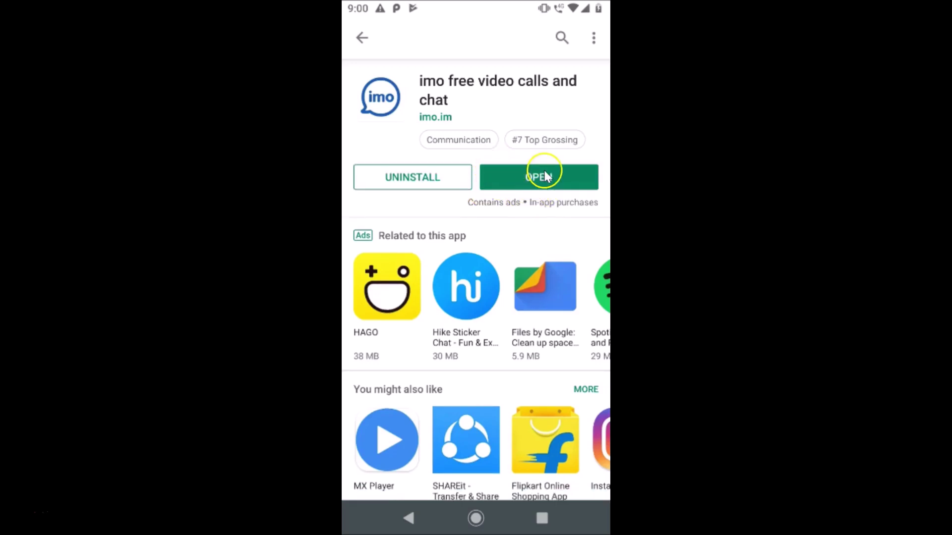
- Launch imo, allow it to make and manage phone calls, and bring up the country list
click(545, 182)
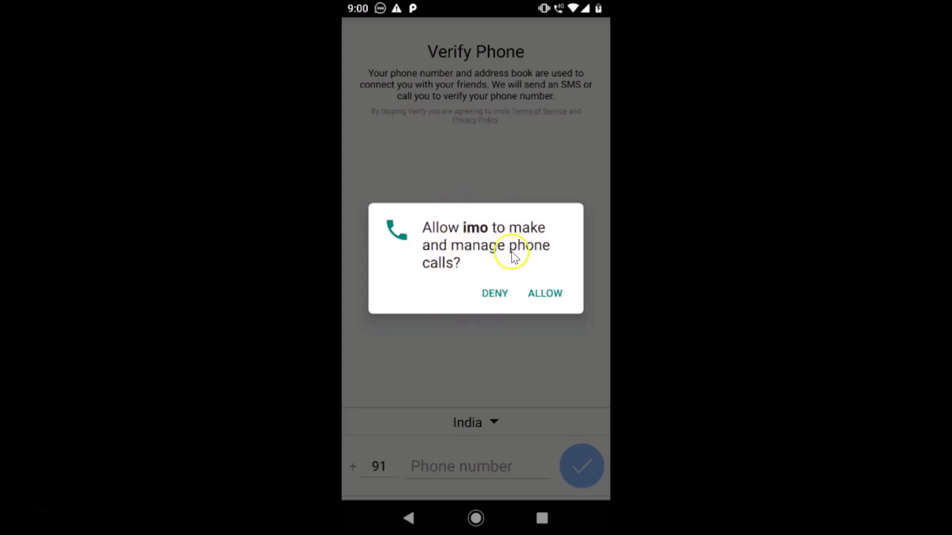
click(549, 296)
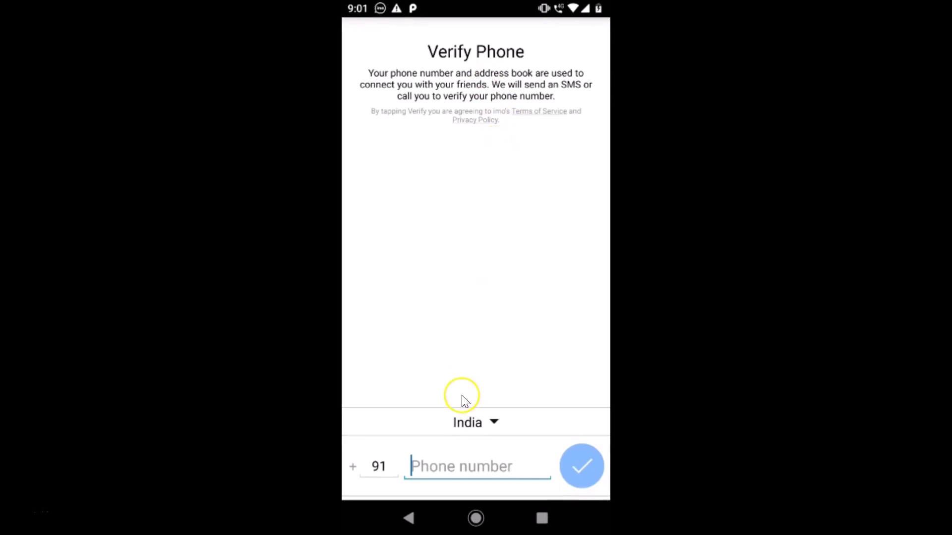
click(487, 430)
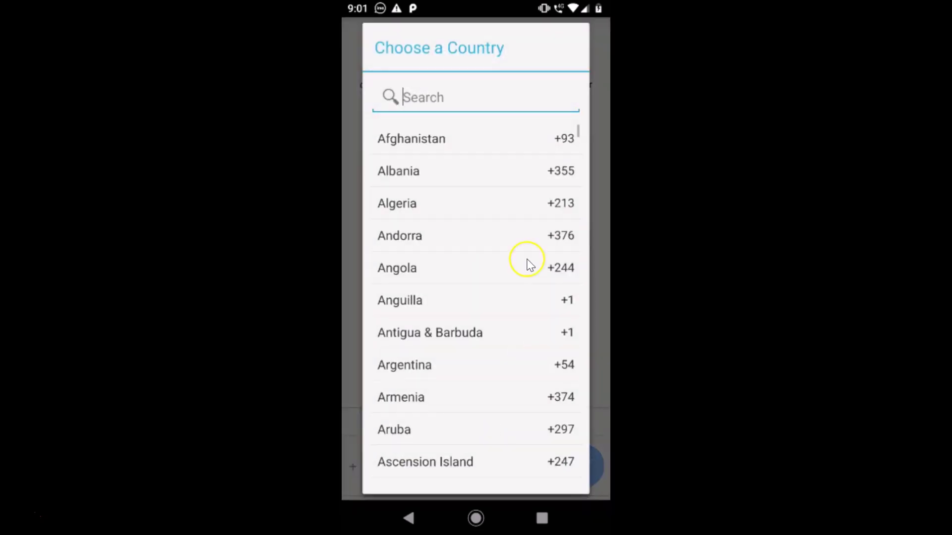
- Close the country list, keeping India +91 as the country code
scroll(487, 273, down, 5)
scroll(487, 273, up, 5)
key(Escape)
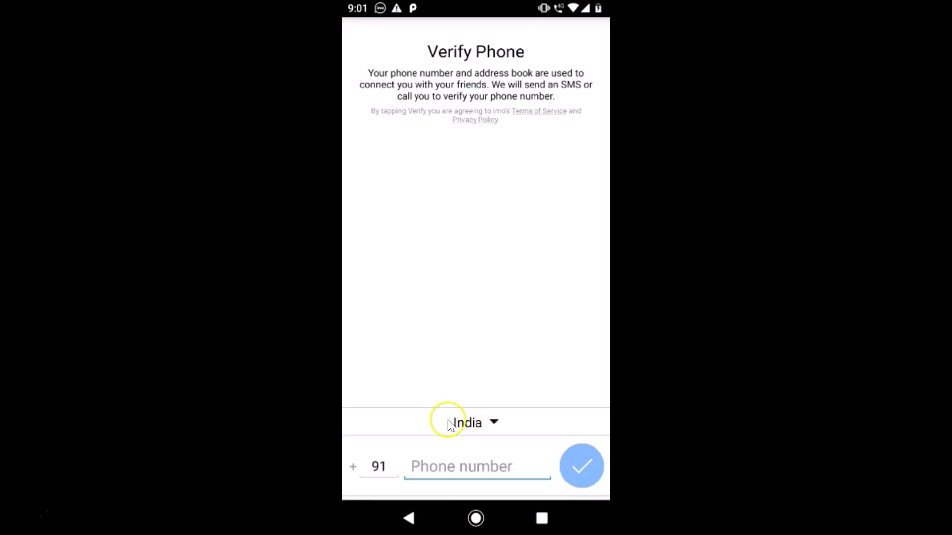
click(379, 467)
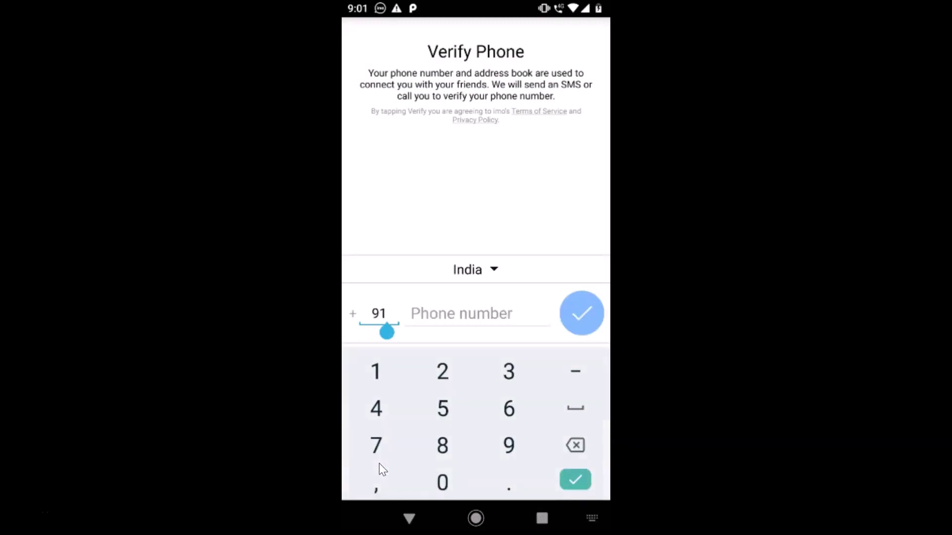
- Enter the phone number, submit it for verification and confirm it is correct
click(485, 314)
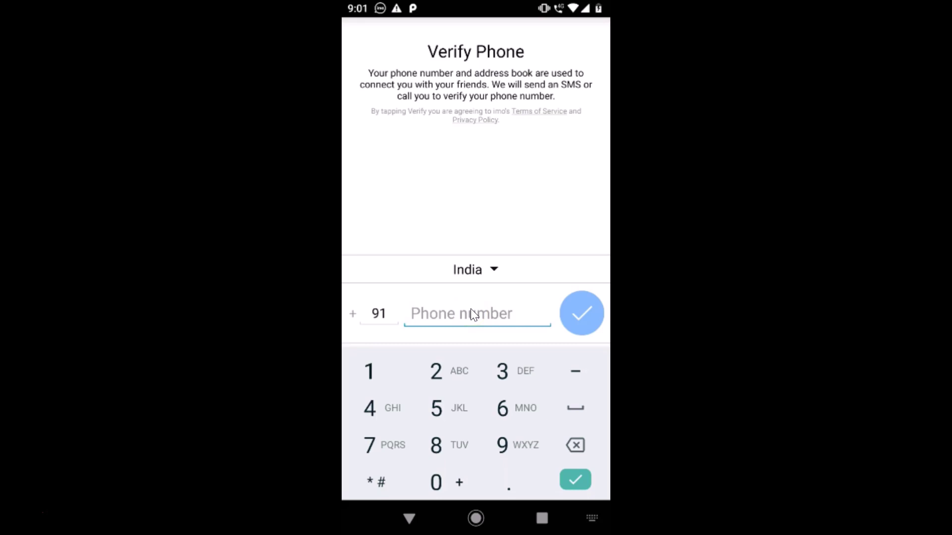
text(90)
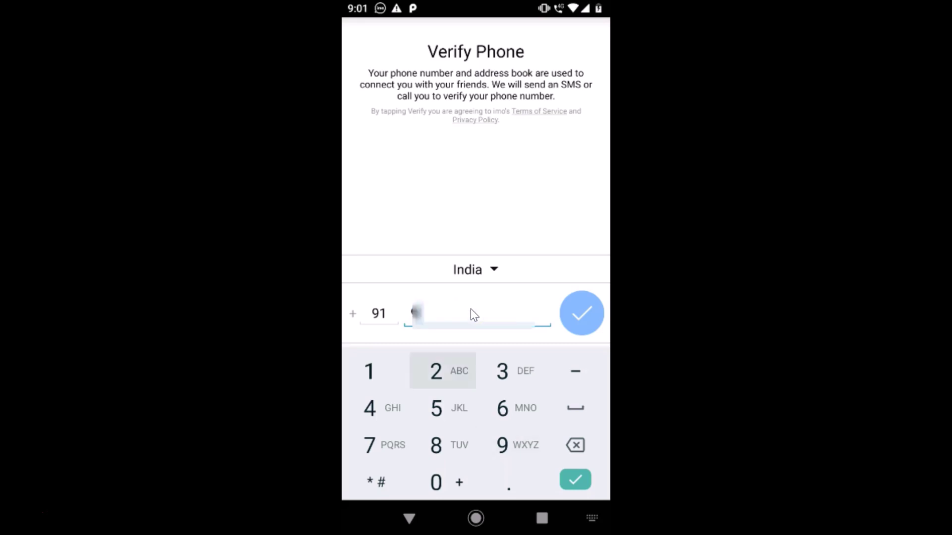
click(479, 312)
key(ctrl+v)
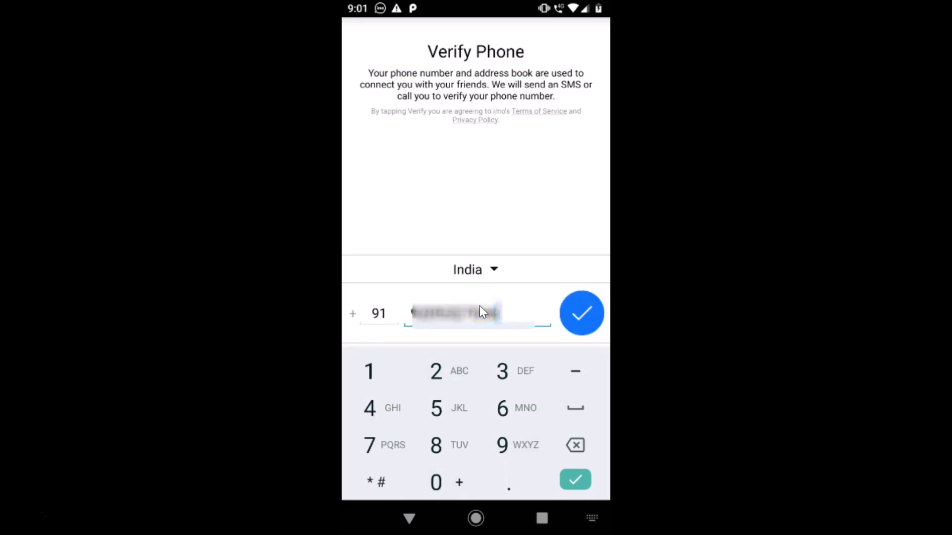
drag(480, 311, 453, 230)
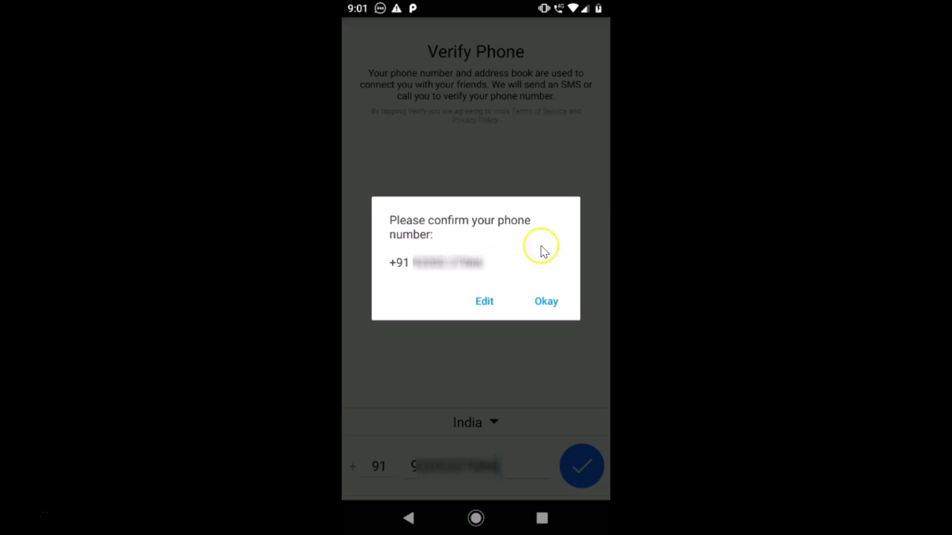
click(545, 302)
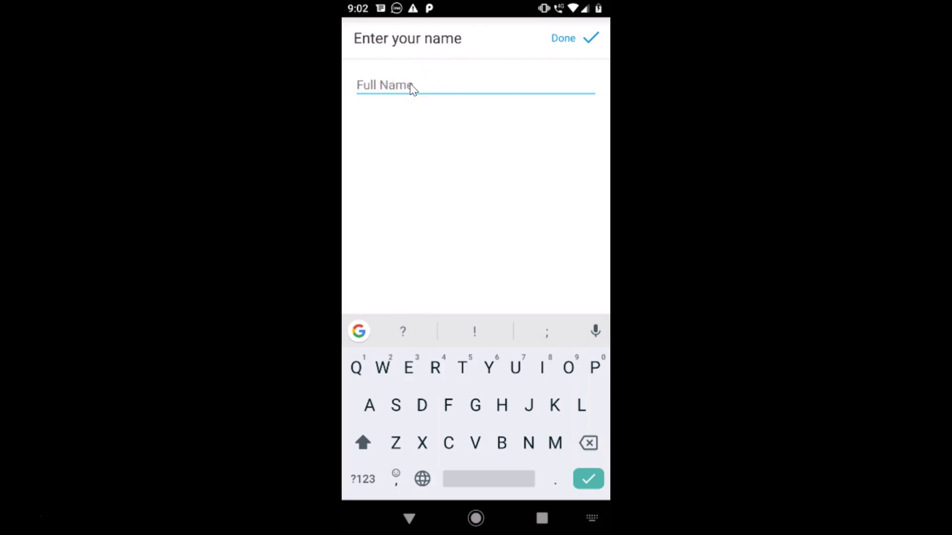
- Enter the first name in the Full Name field and create the account
text(John)
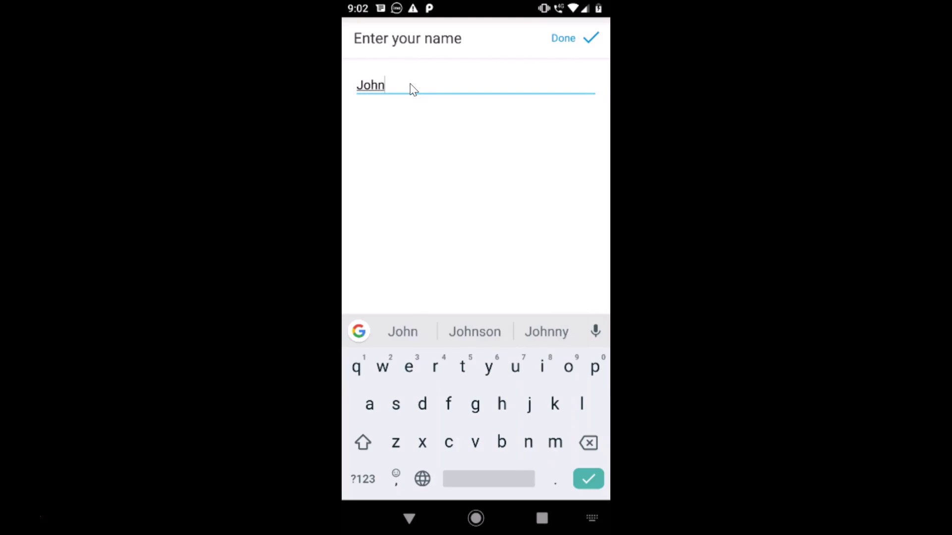
click(578, 44)
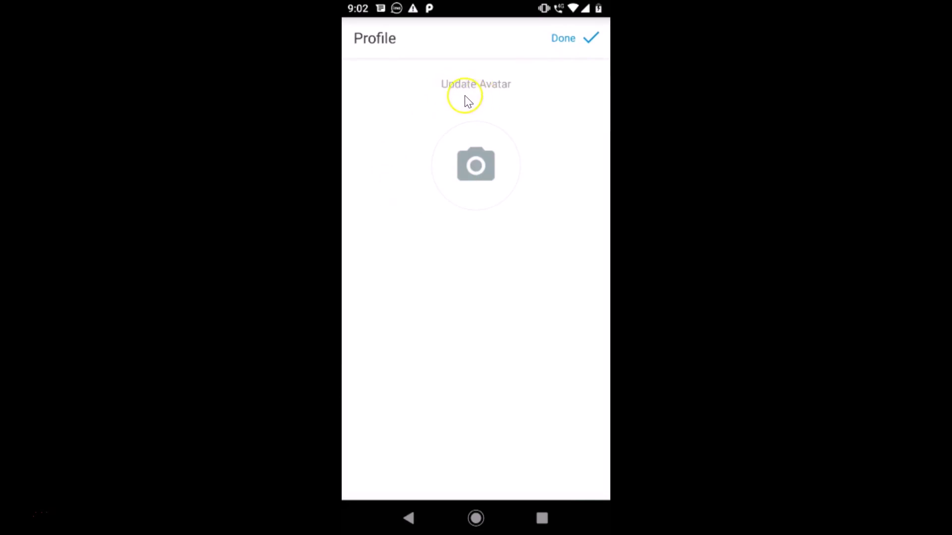
- Choose to update the profile avatar from the photo album
click(476, 167)
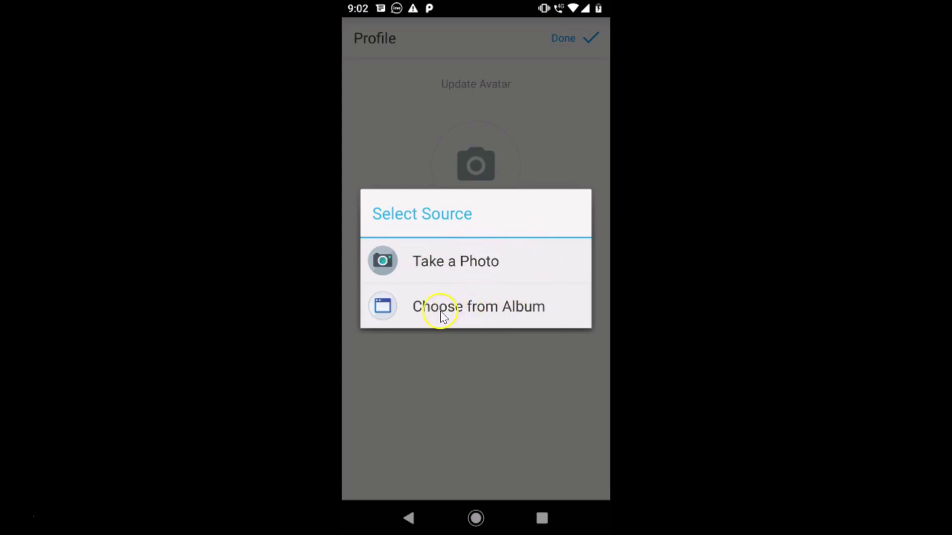
click(485, 306)
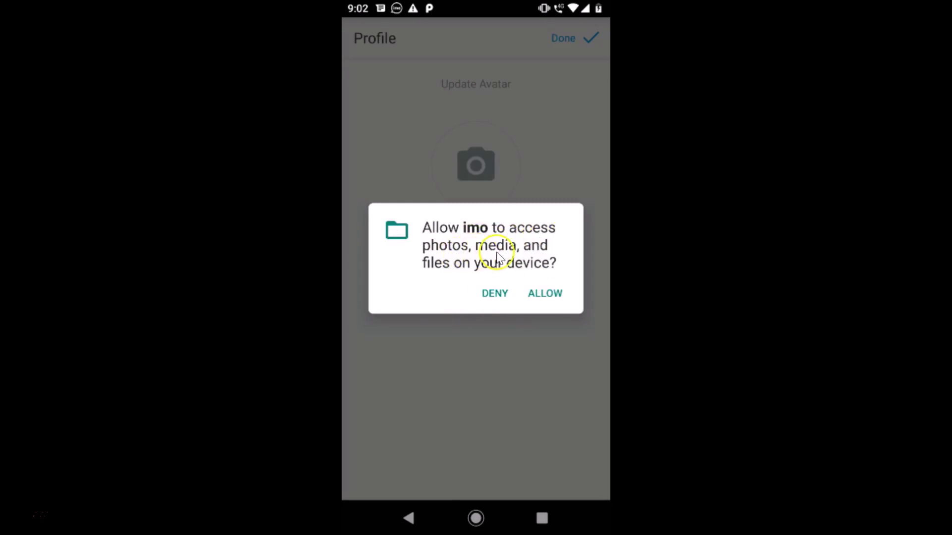
- Allow photo access, set the cartoon portrait of a white-haired woman as avatar, skip story sharing
click(543, 294)
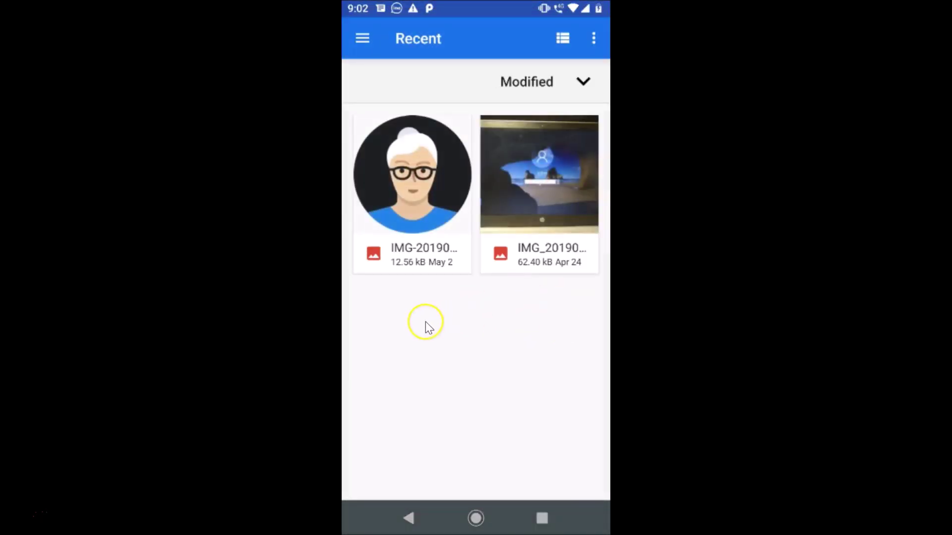
click(426, 183)
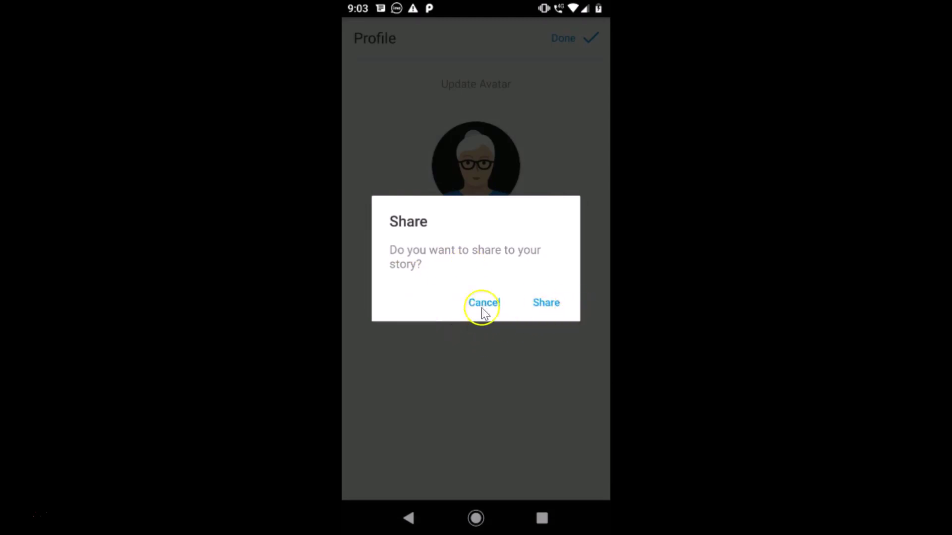
click(545, 304)
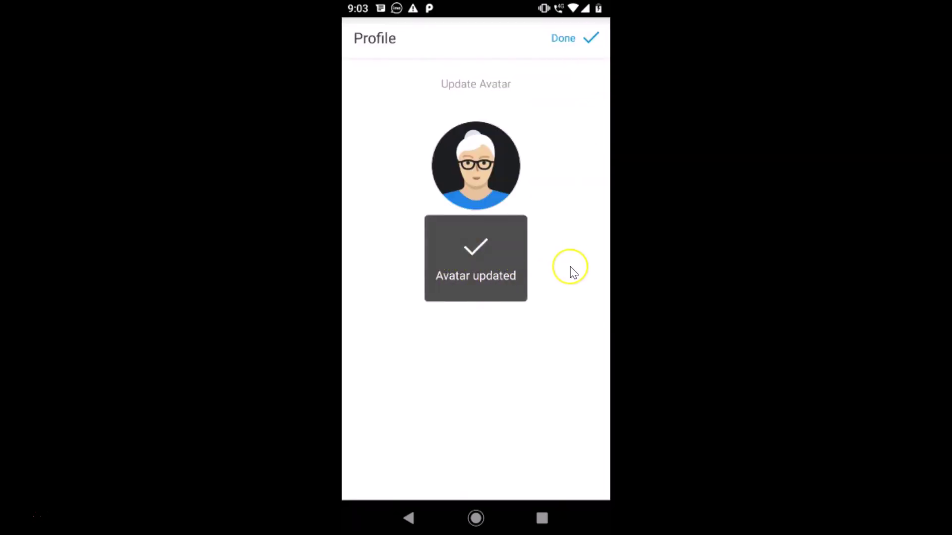
- Finish the profile, grant contacts access, and respond to the location-based news prompt
click(569, 43)
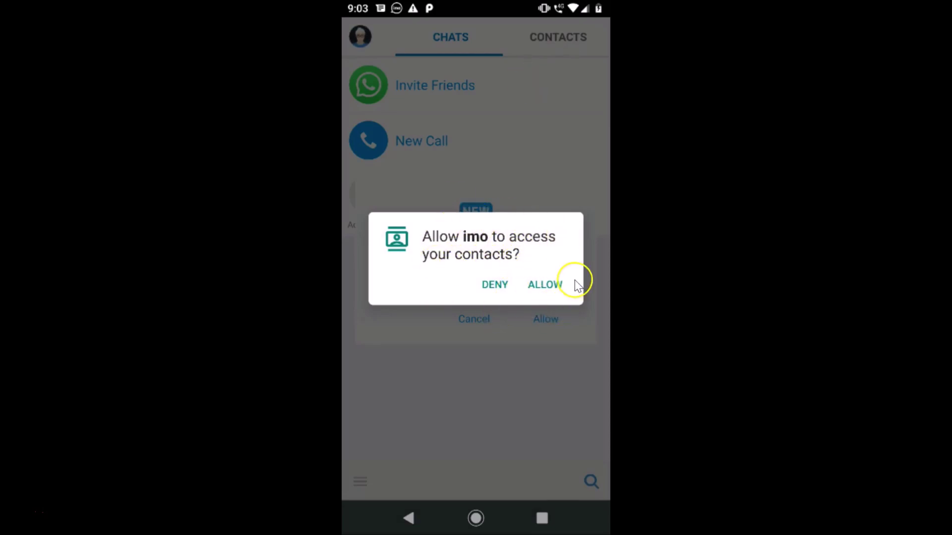
click(551, 290)
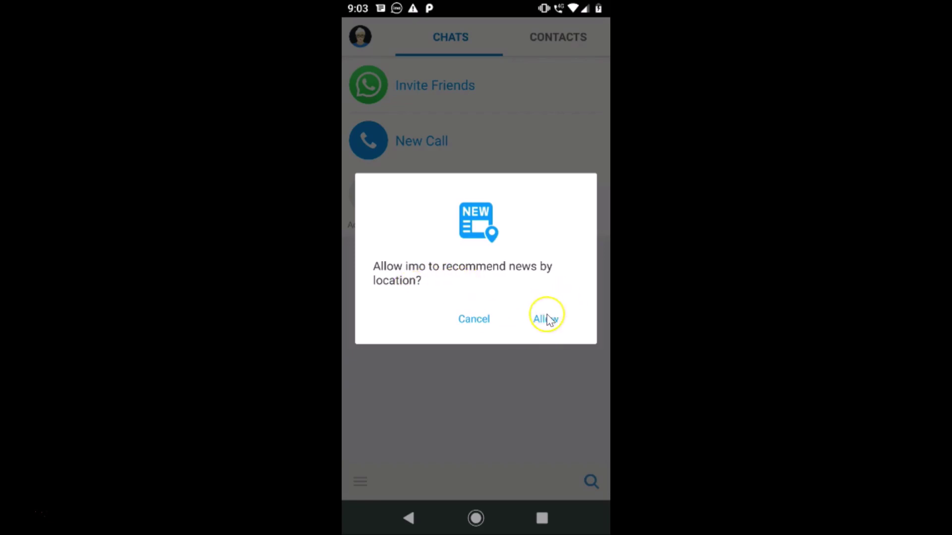
click(474, 319)
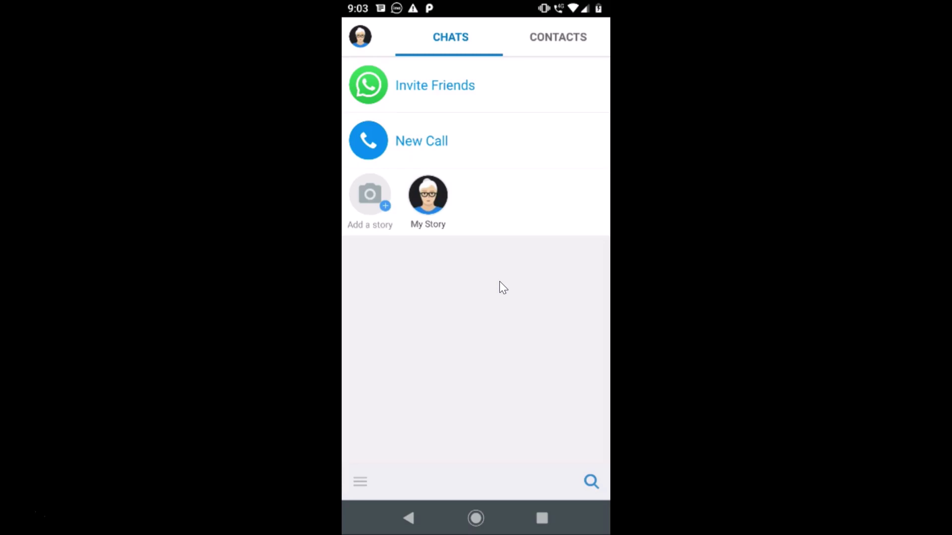
- Review the imported contacts list, then open the side menu with the profile options
click(564, 46)
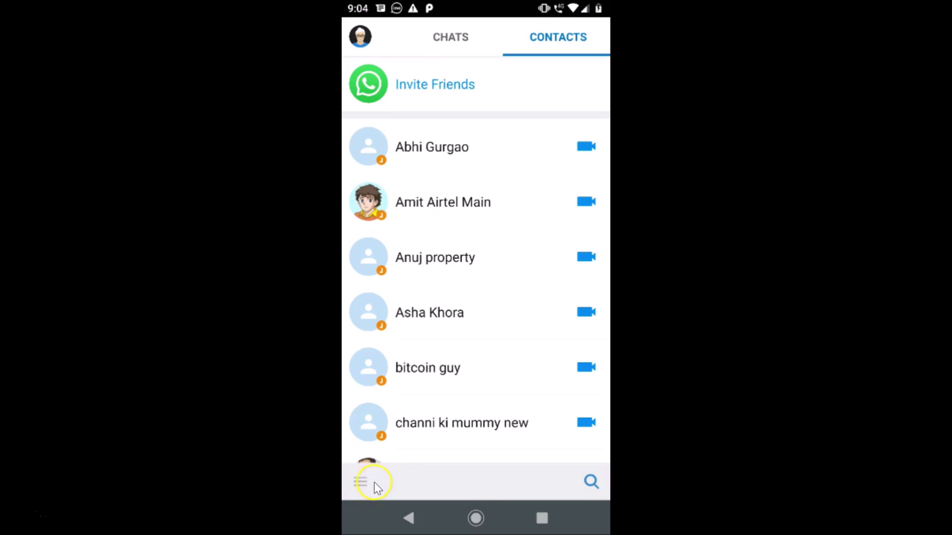
click(360, 482)
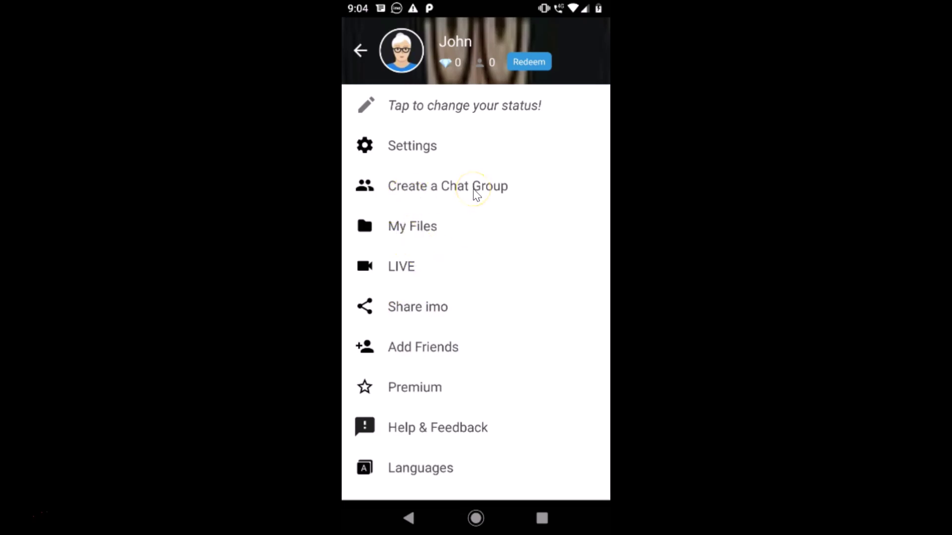
- Open Settings and scroll through to the app version 9.8.000000011831 at the bottom
click(440, 155)
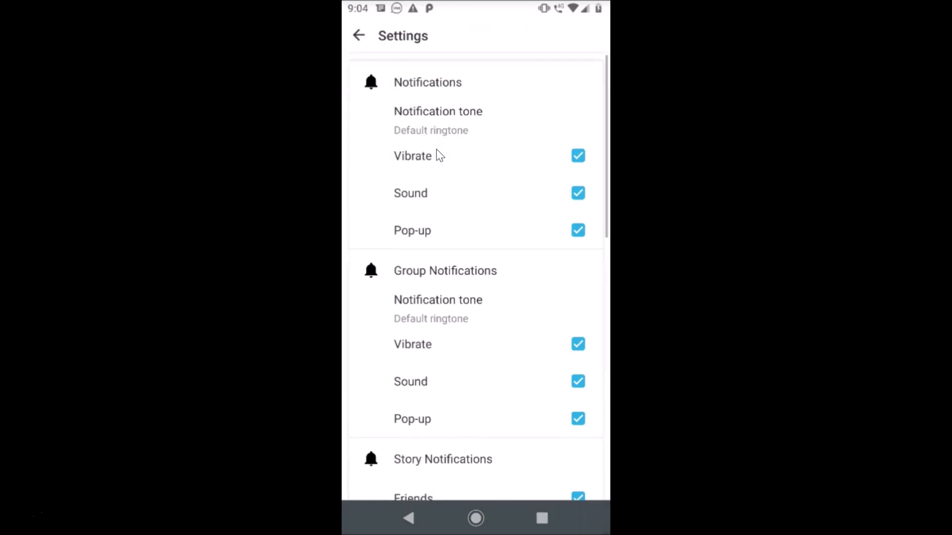
scroll(440, 155, down, 6)
scroll(439, 155, down, 5)
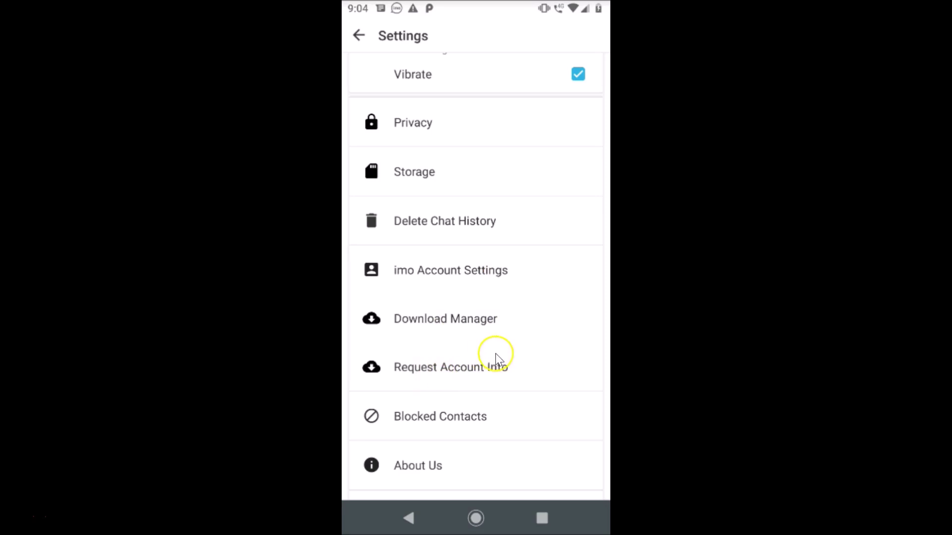
scroll(499, 353, down, 2)
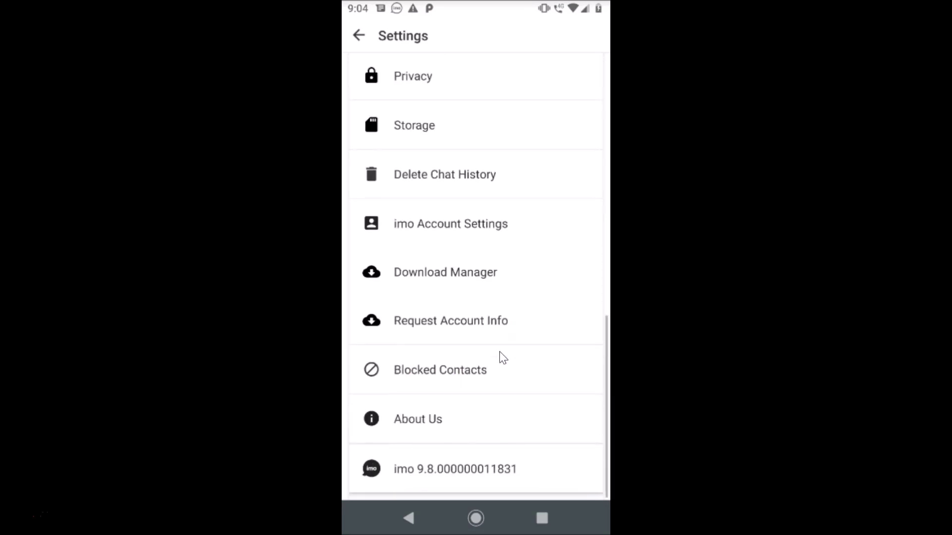